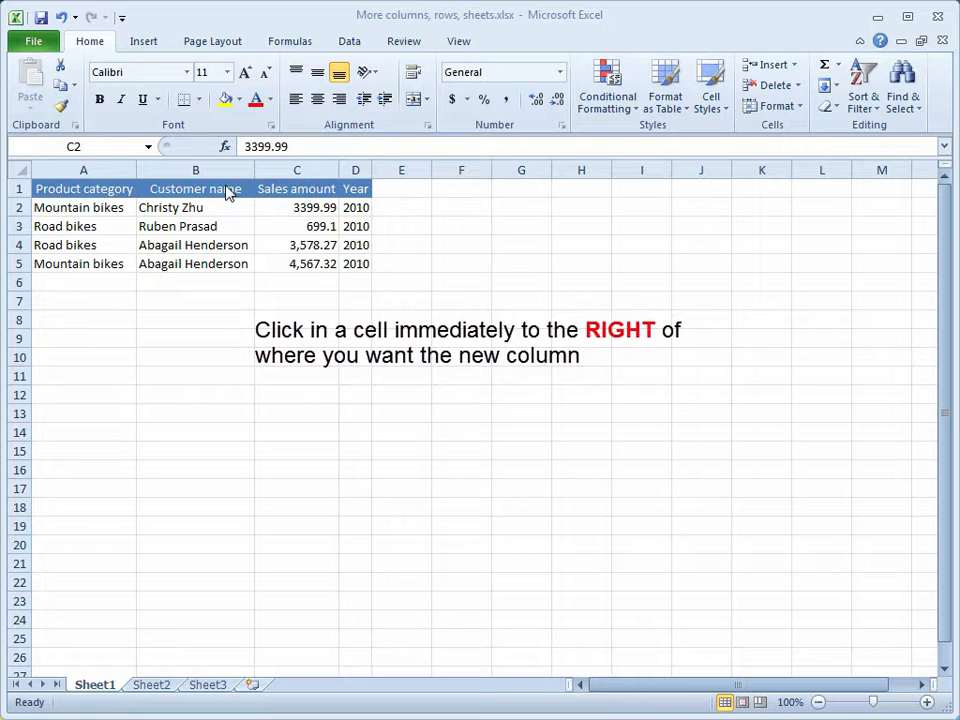
- Insert a new column before the Sales amount column and give it the header Country in C1
click(290, 208)
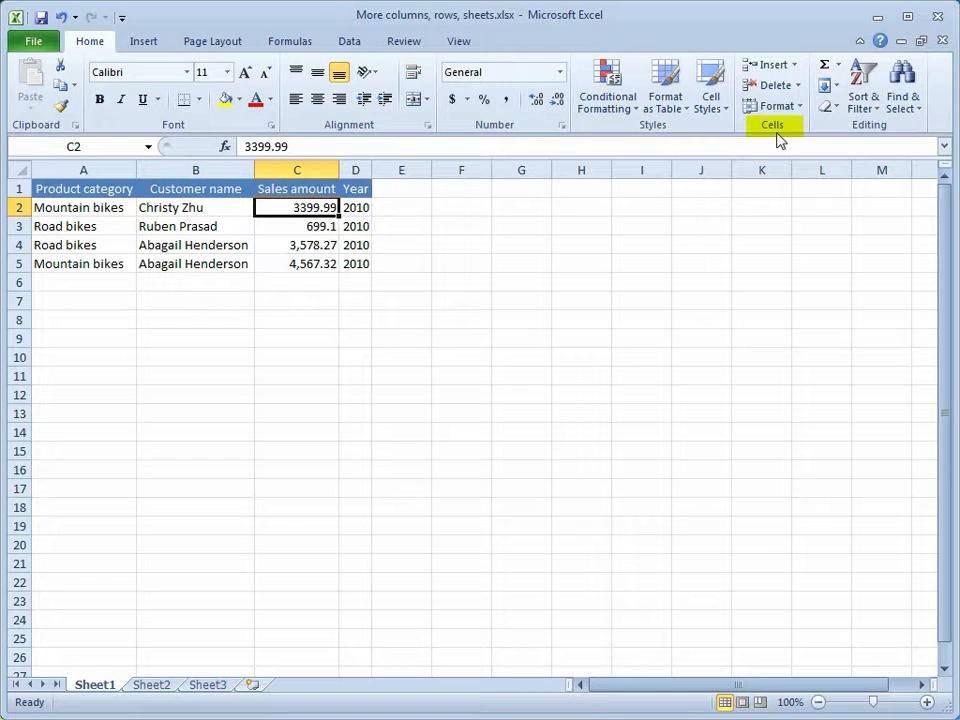
click(795, 66)
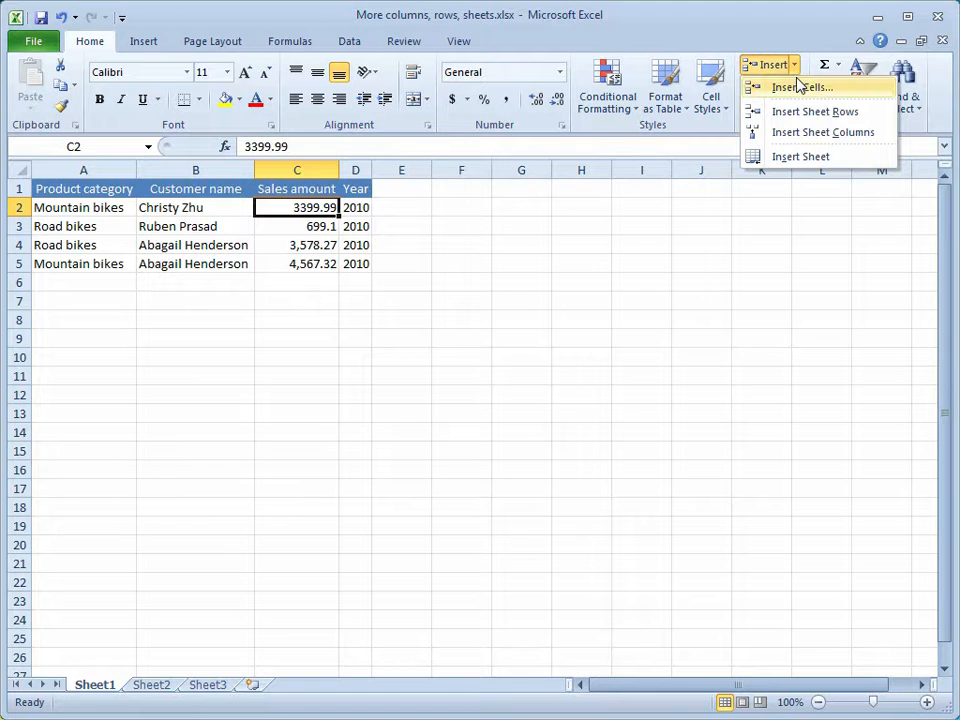
click(801, 136)
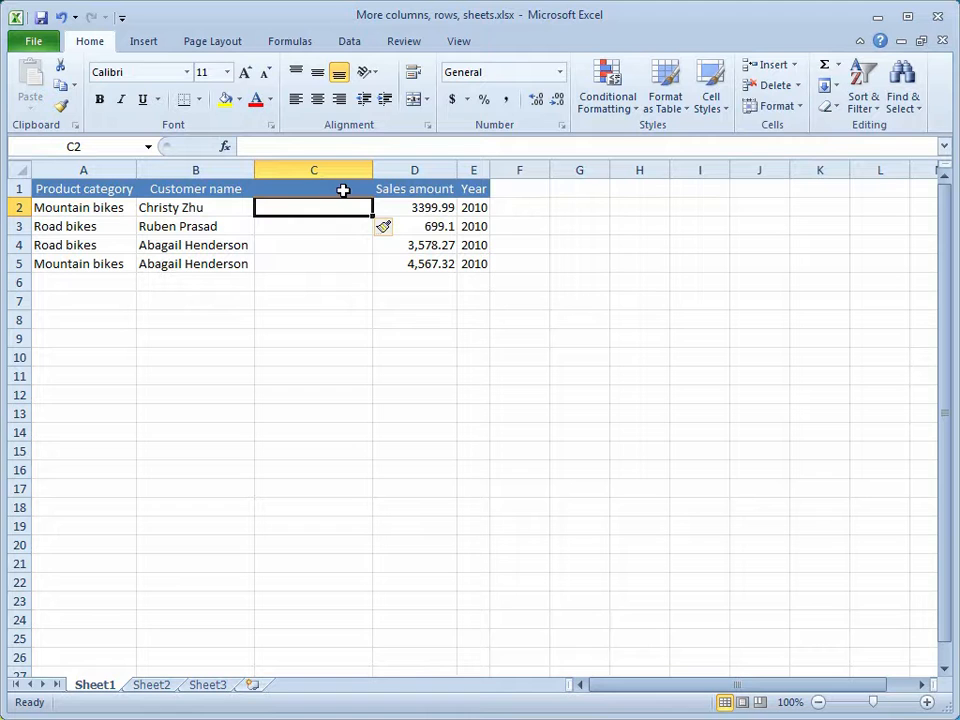
click(343, 189)
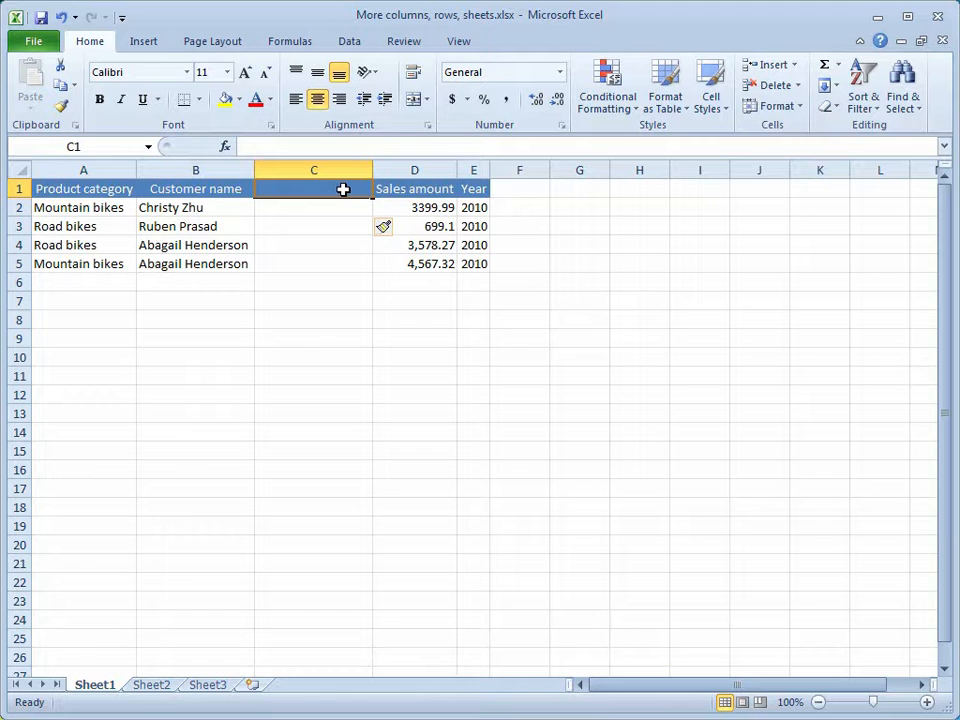
text(Country)
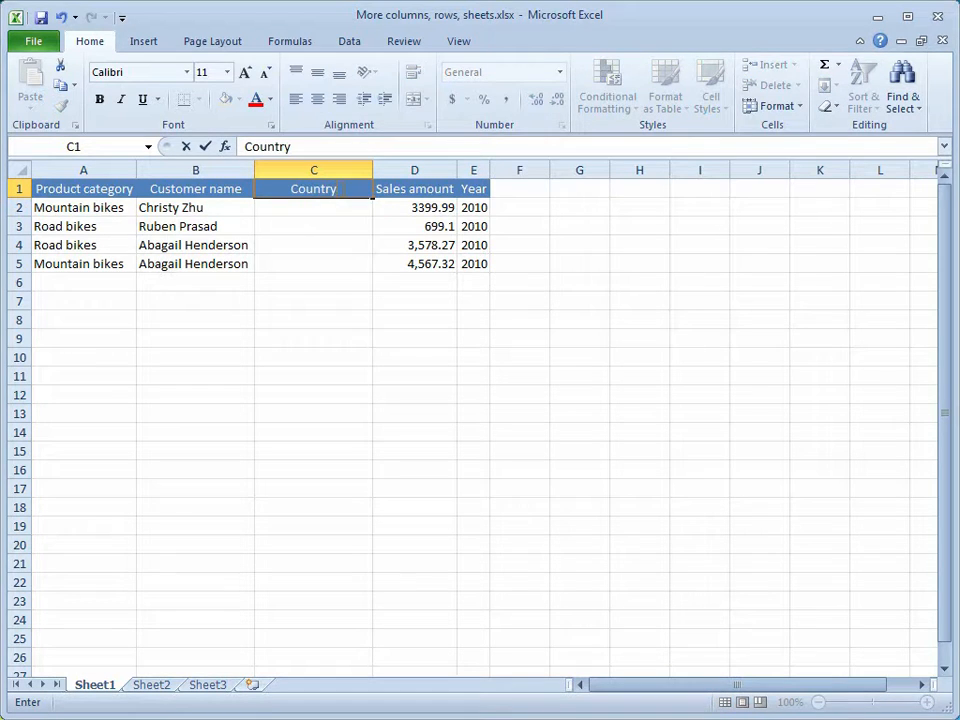
key(Return)
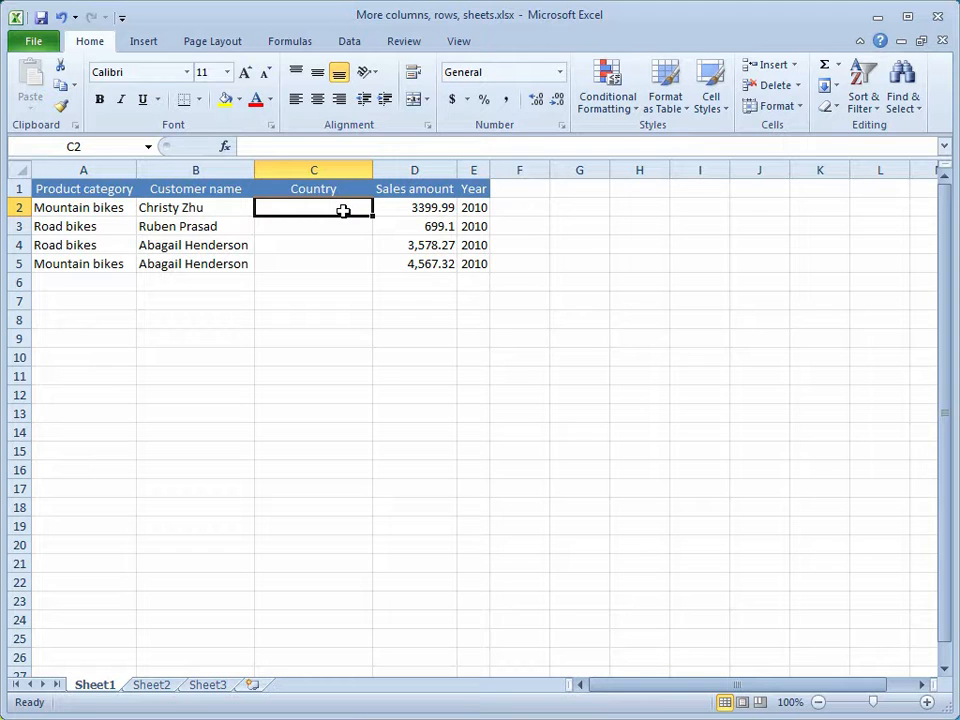
click(797, 88)
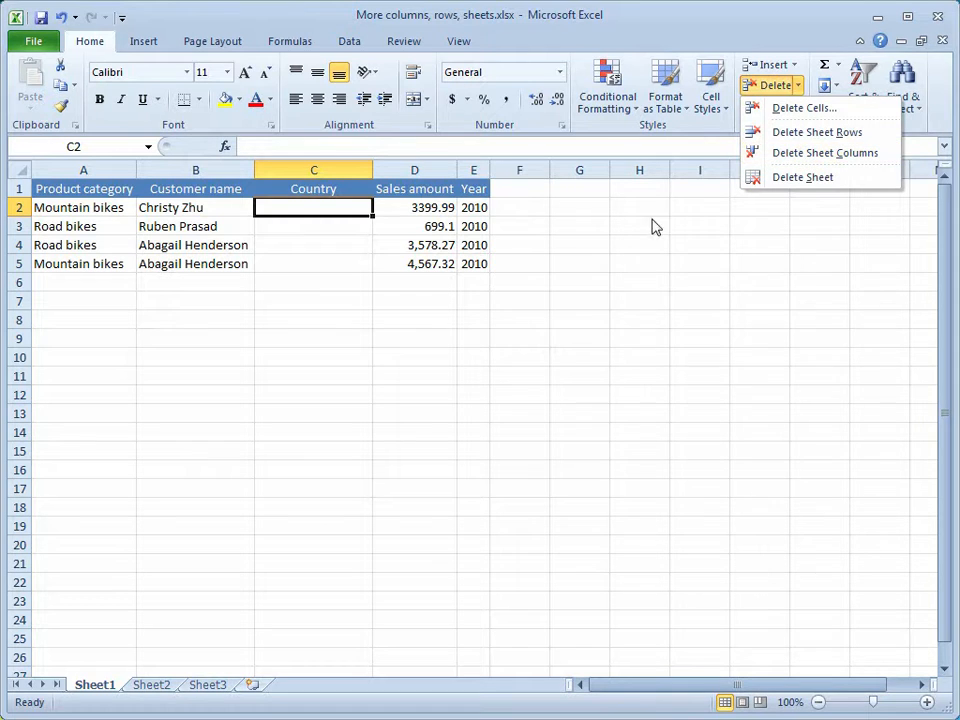
click(613, 273)
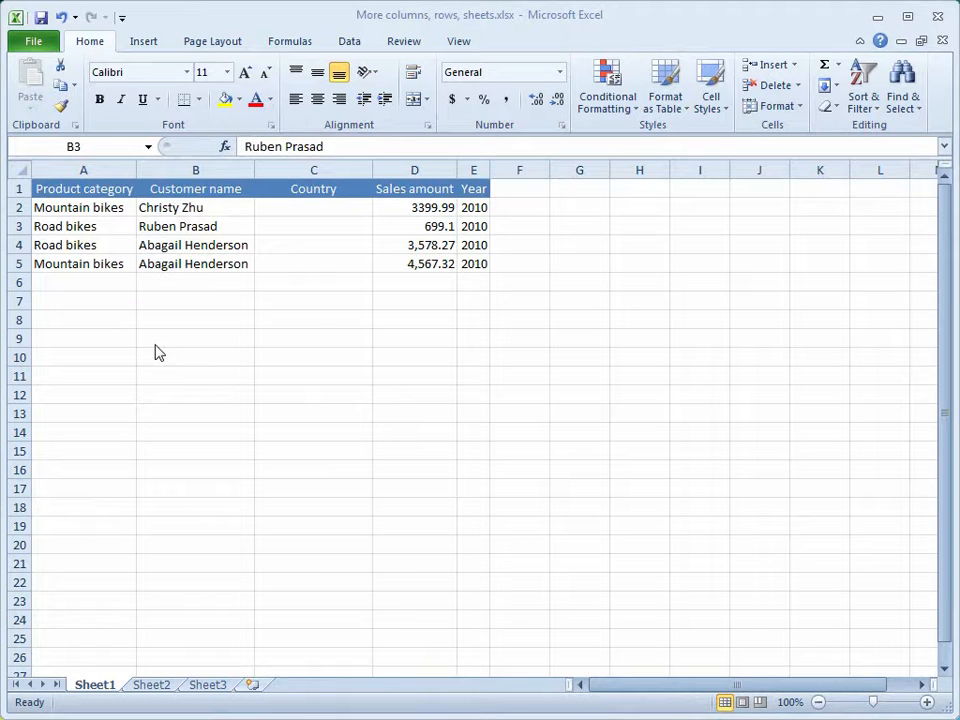
- Insert three blank sheet rows above the first Road bikes entry in row 3, and delete one of those blank rows
click(170, 229)
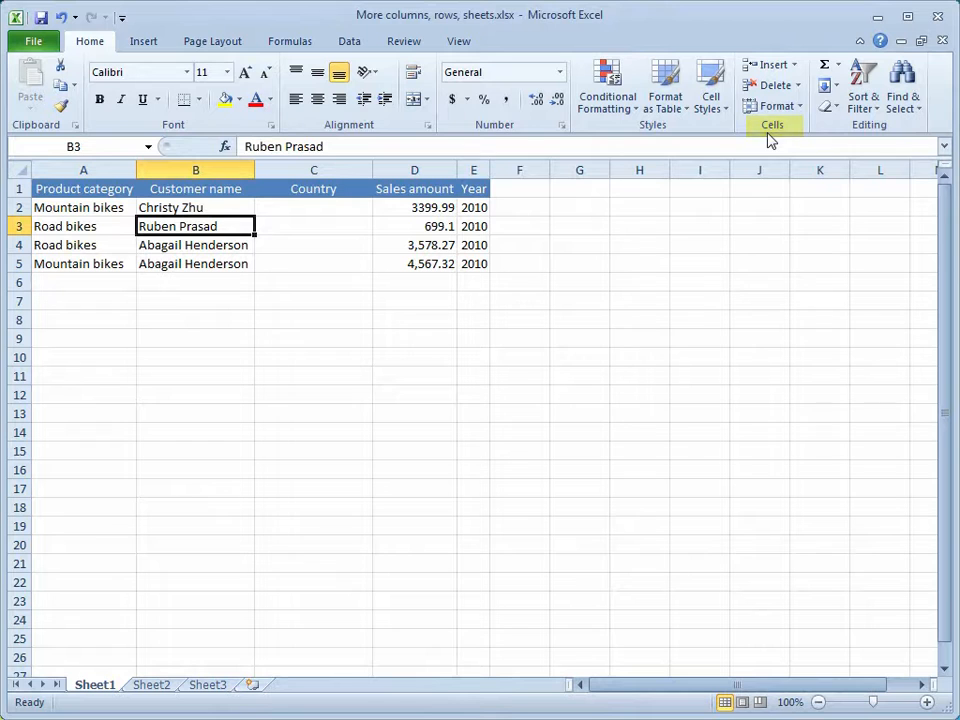
click(795, 66)
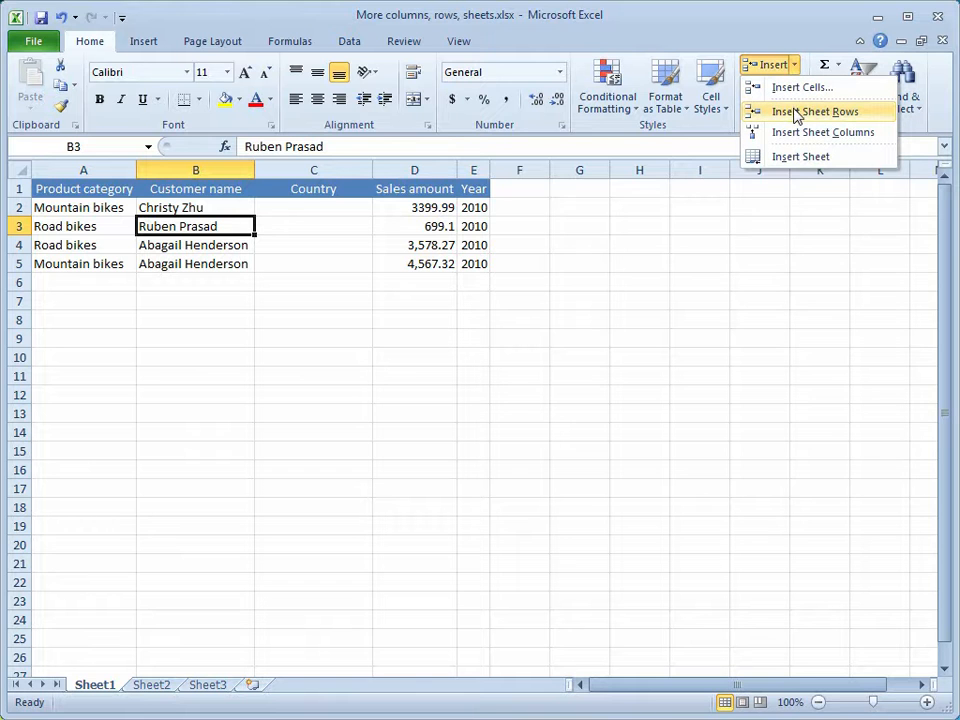
click(792, 119)
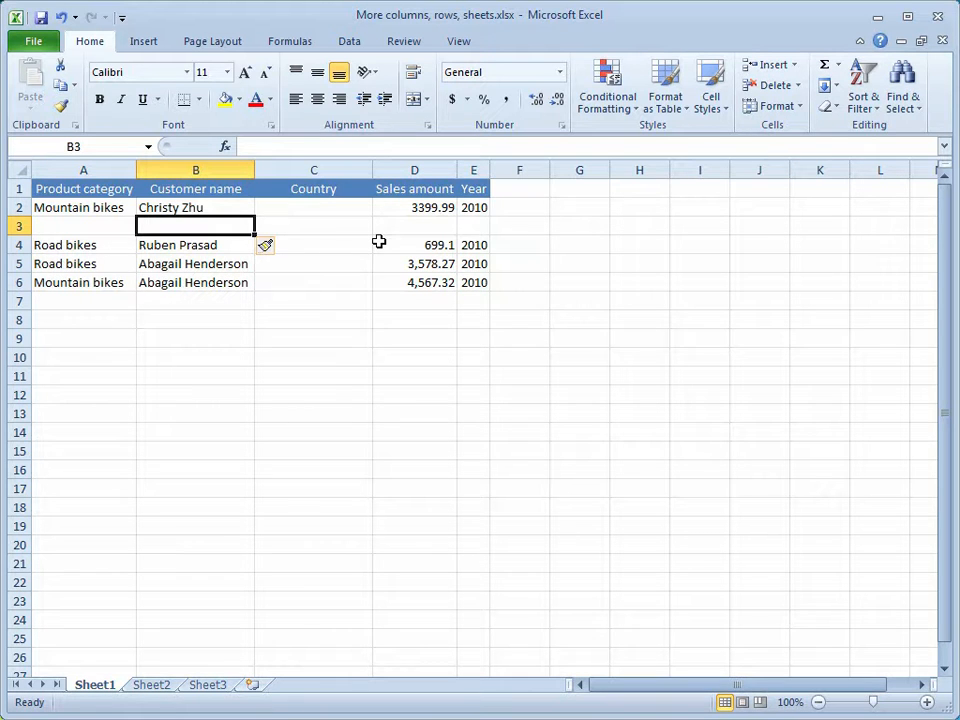
key(F4)
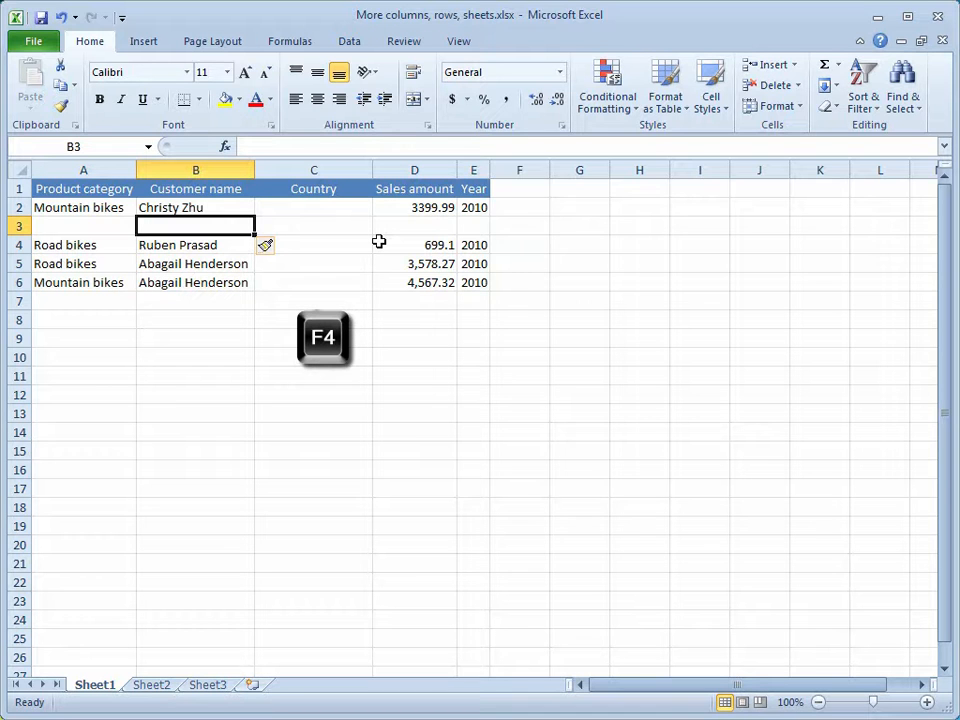
key(F4)
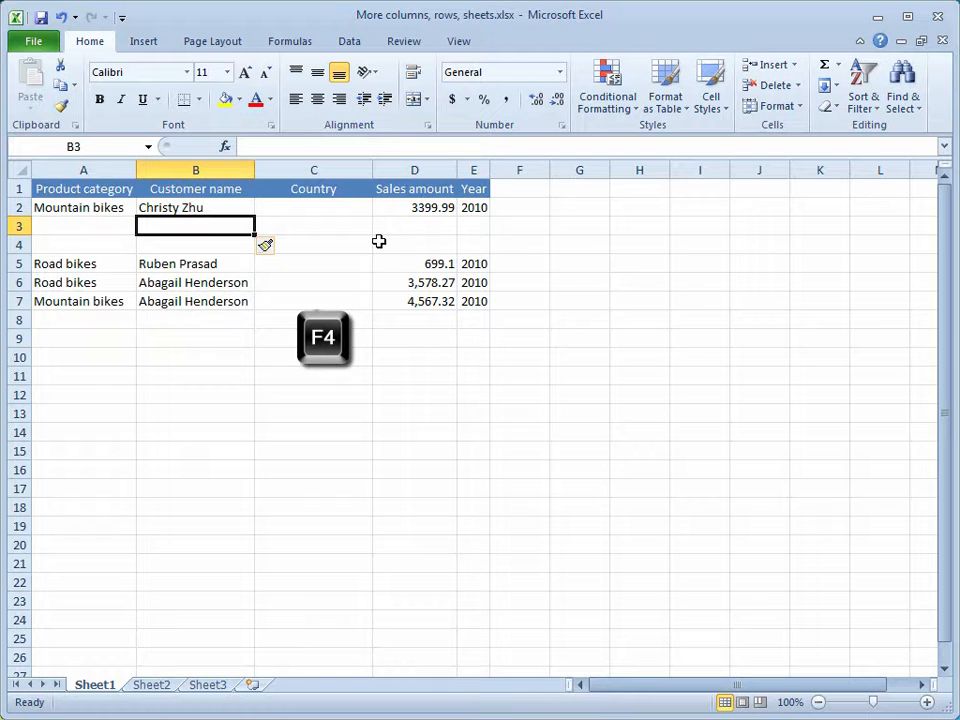
key(F4)
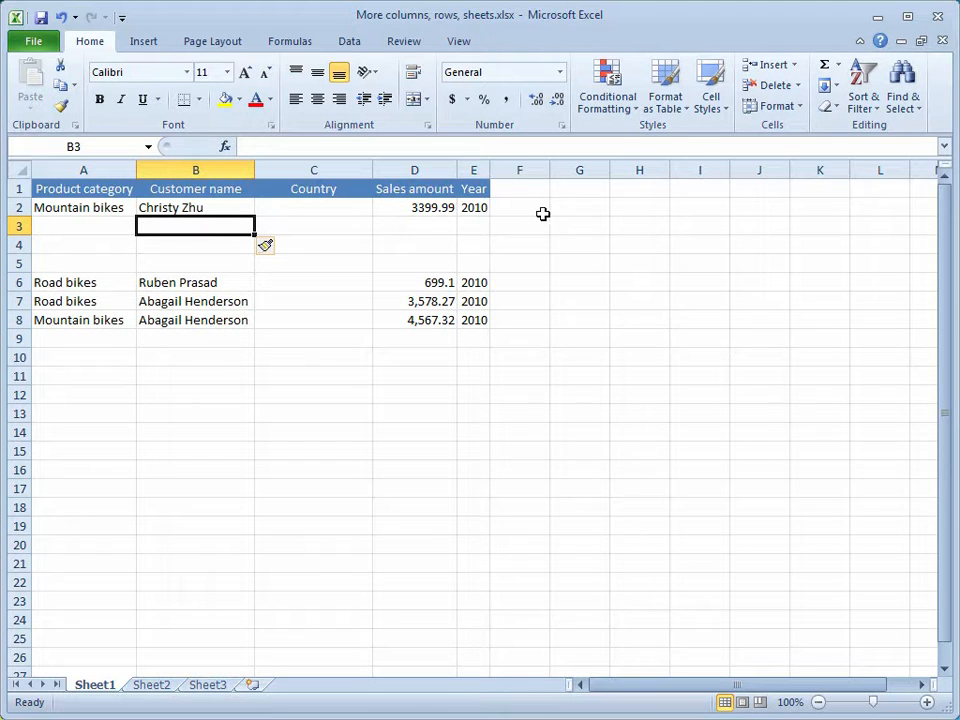
click(799, 86)
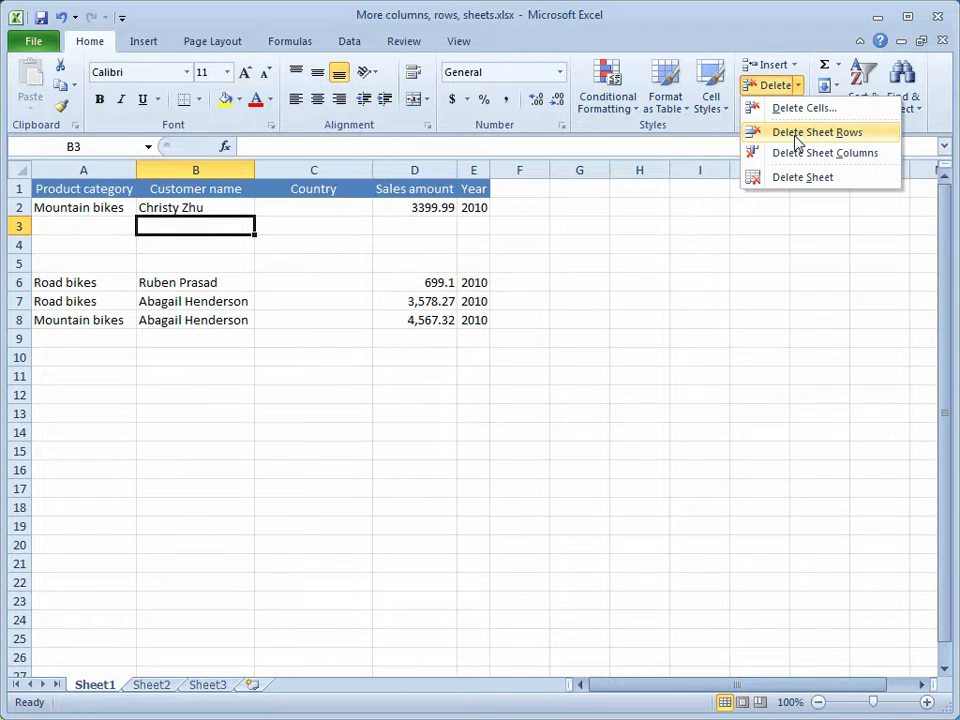
click(797, 132)
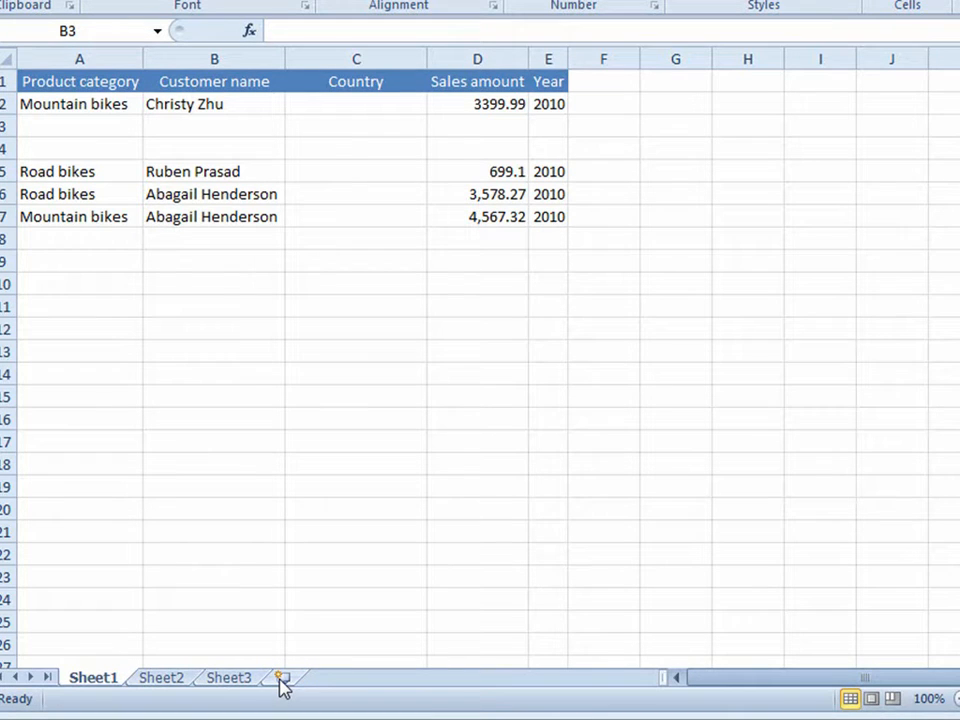
- Add two new blank worksheets, Sheet4 and Sheet5, to the workbook after Sheet3
click(282, 679)
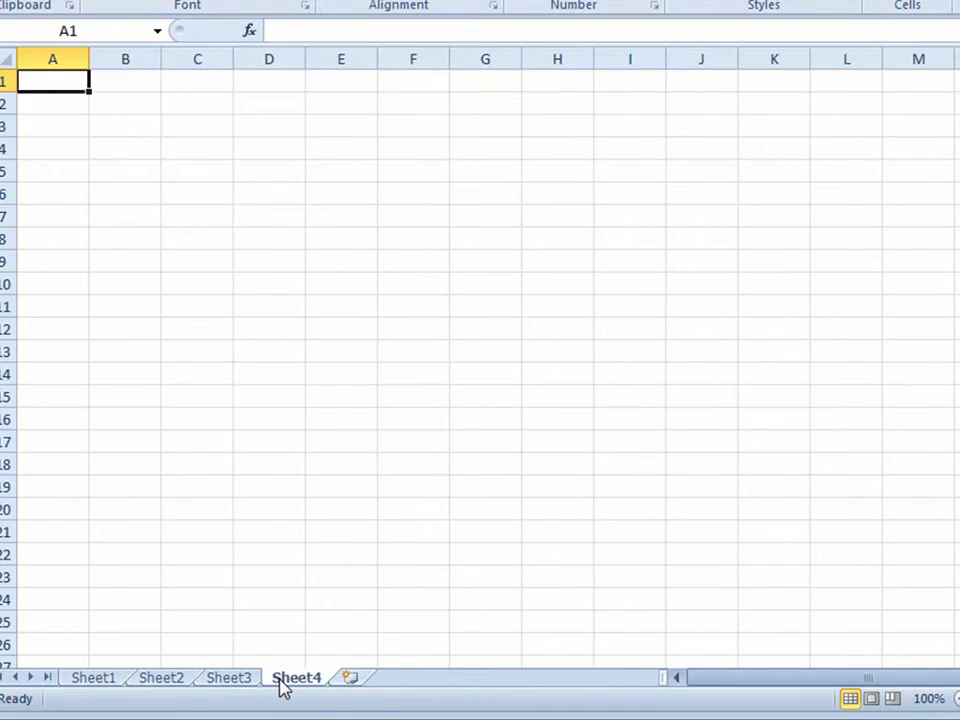
click(350, 680)
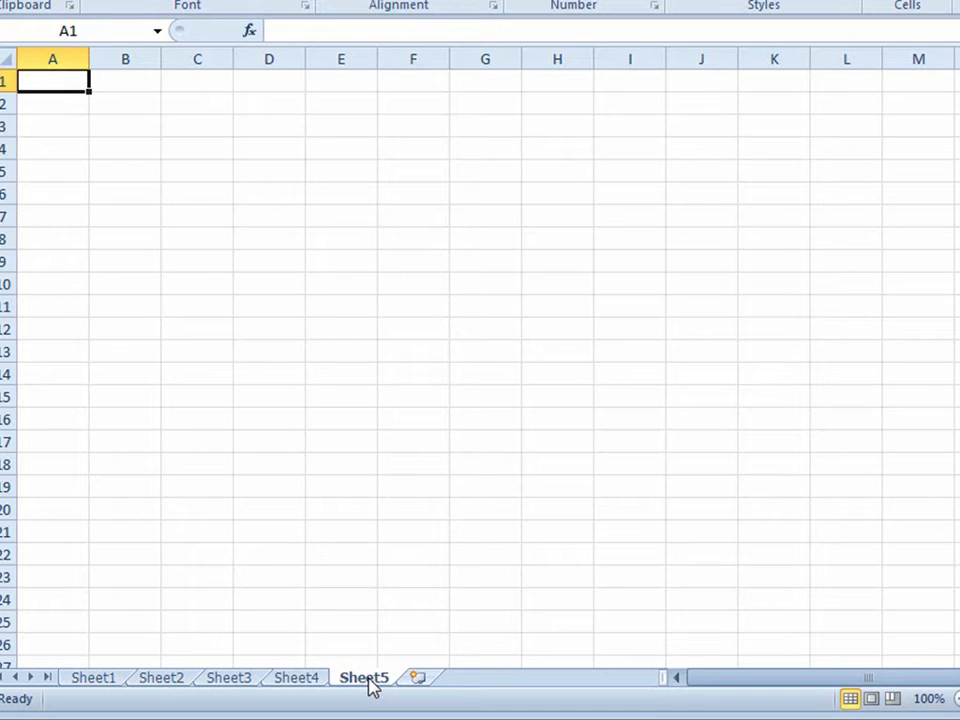
- Delete the worksheets Sheet5, Sheet4, Sheet3 and Sheet2, permanently removing the data on Sheet2
right_click(372, 684)
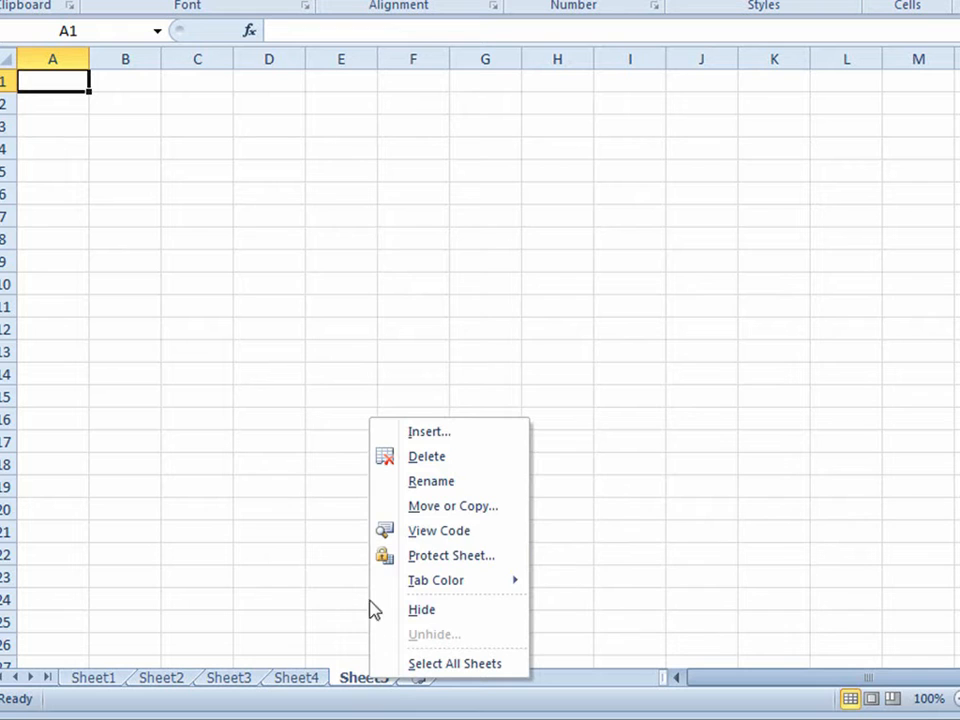
click(415, 466)
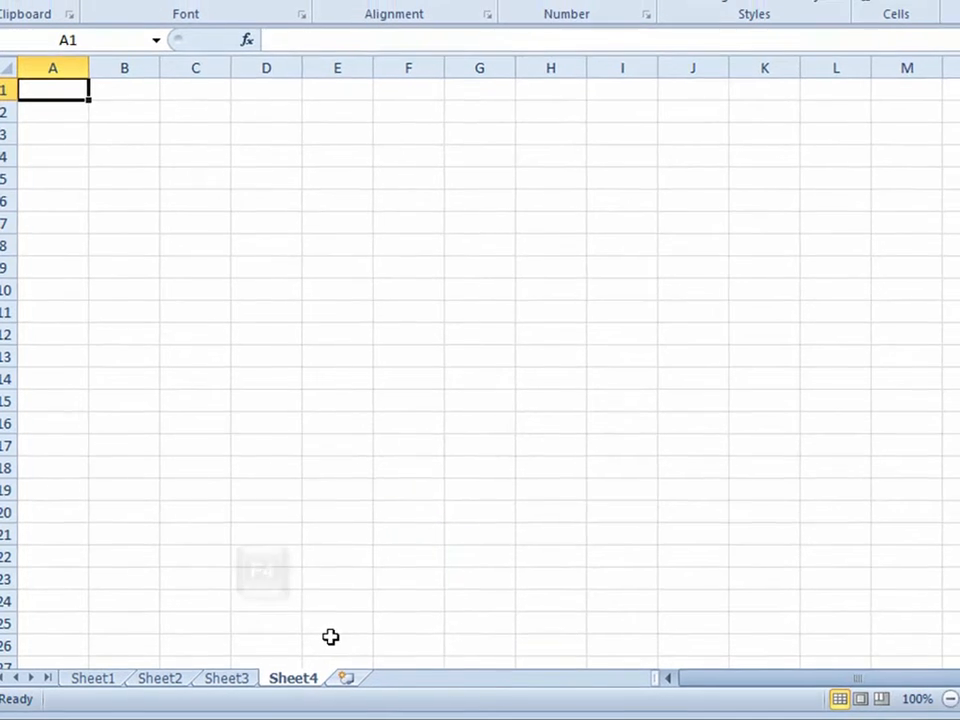
key(F4)
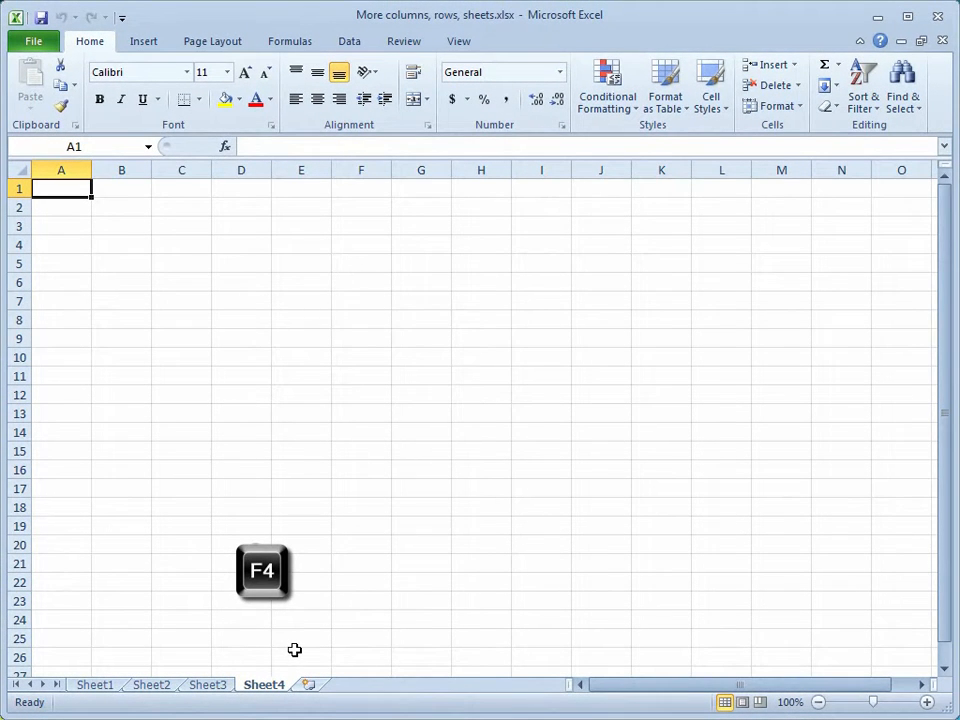
key(F4)
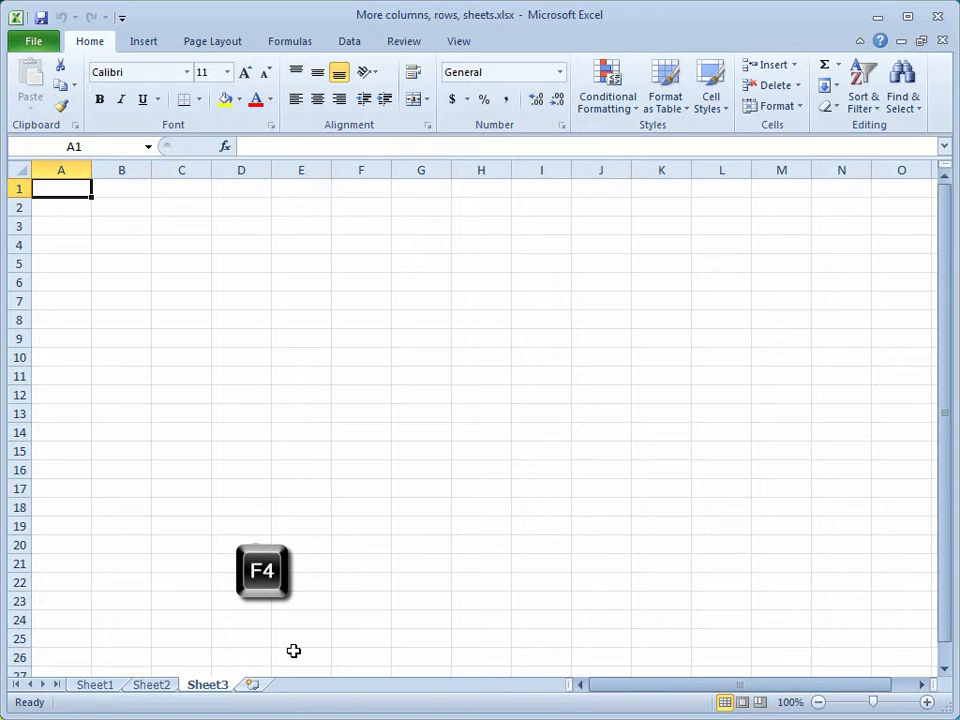
key(F4)
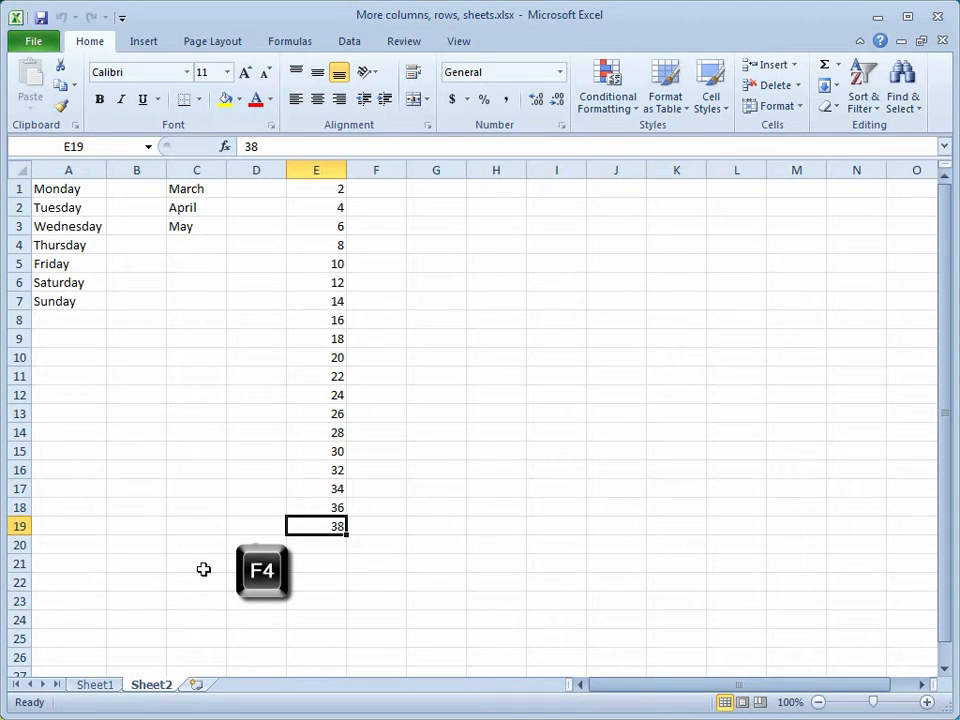
key(F4)
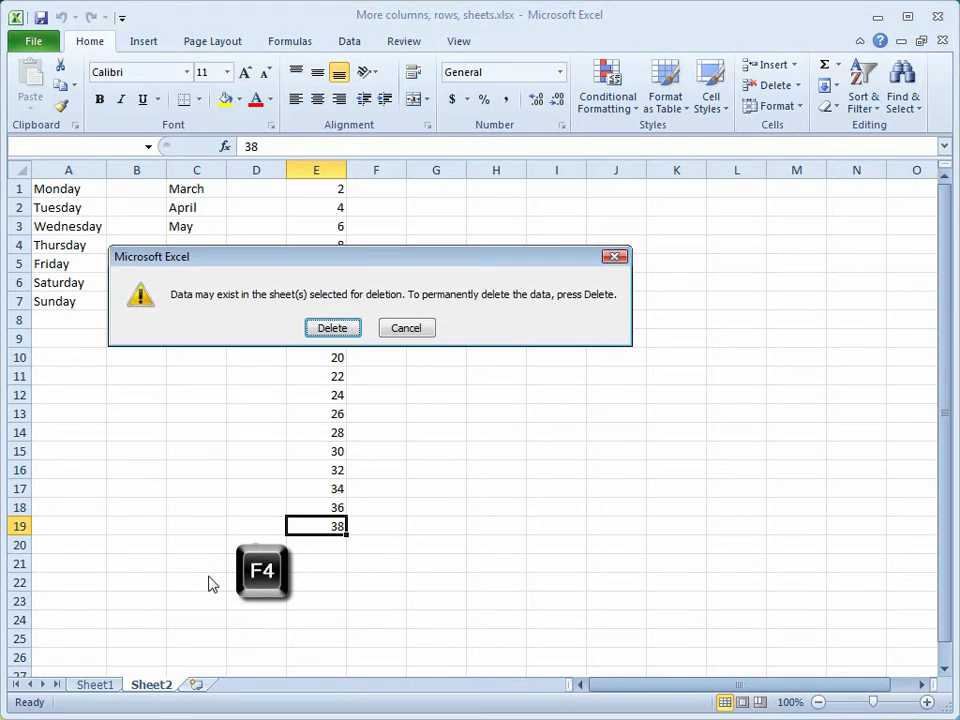
click(334, 330)
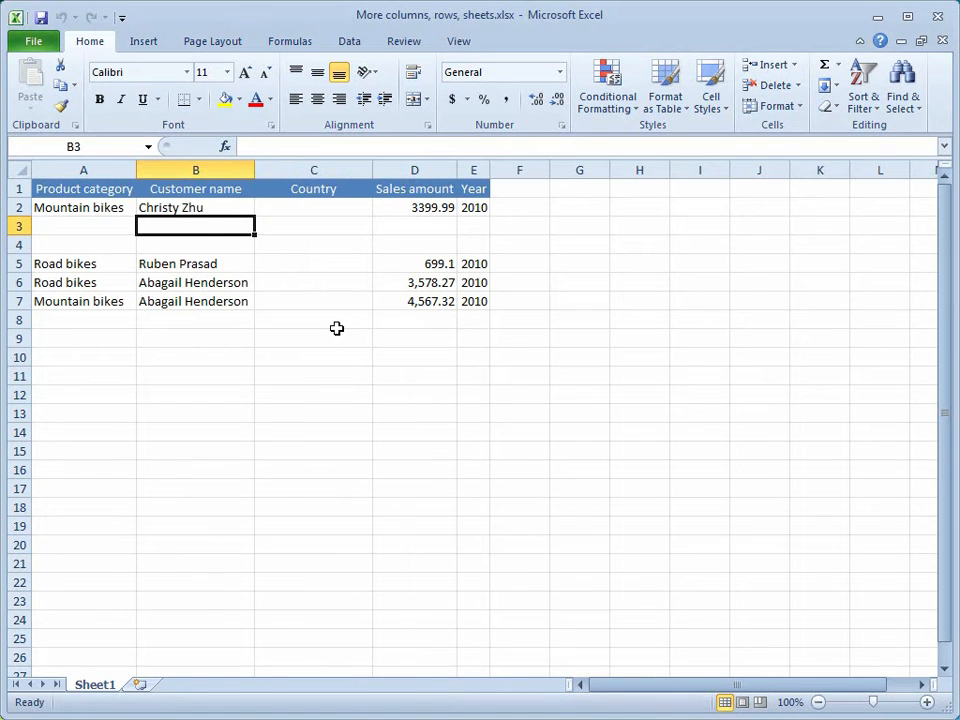
- Rename the worksheet Sheet1 as Adventure Works Sales Data
right_click(106, 688)
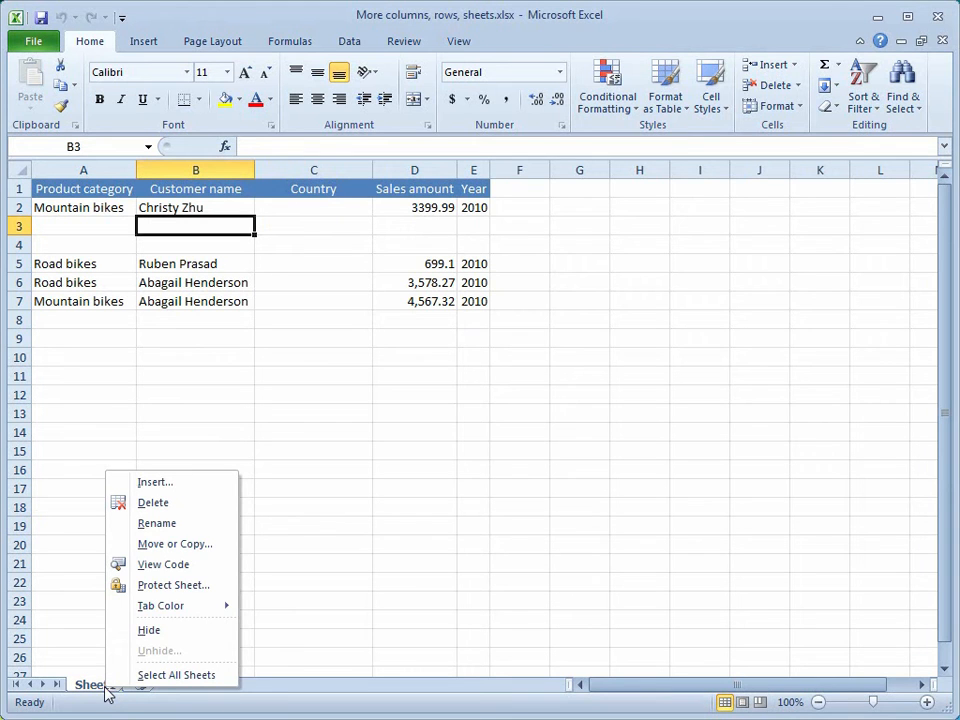
click(158, 524)
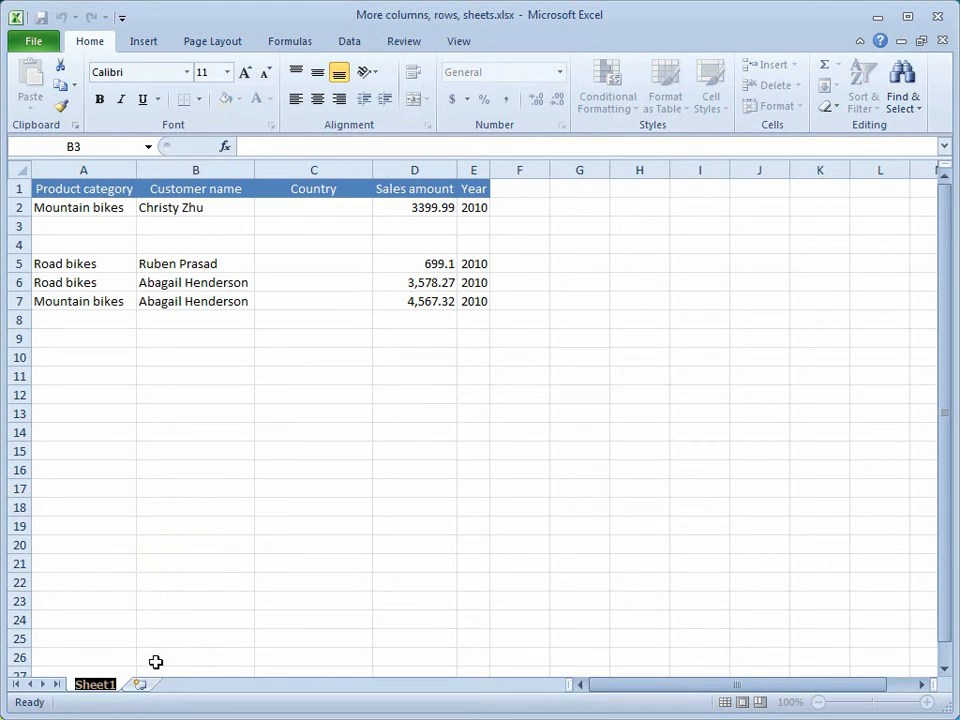
text(A)
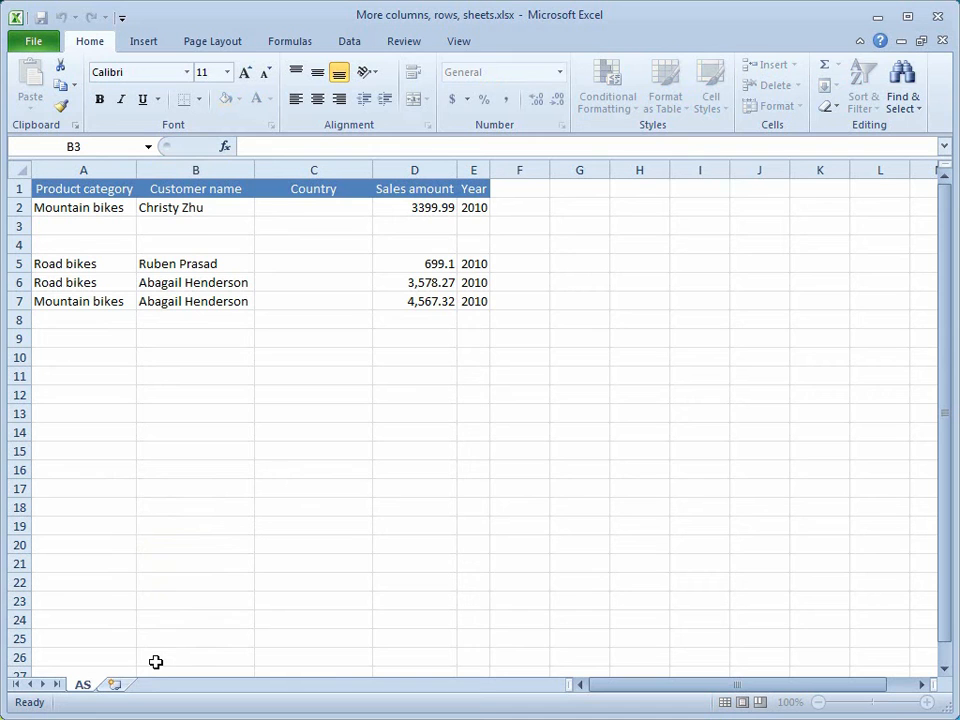
text(dventure Work)
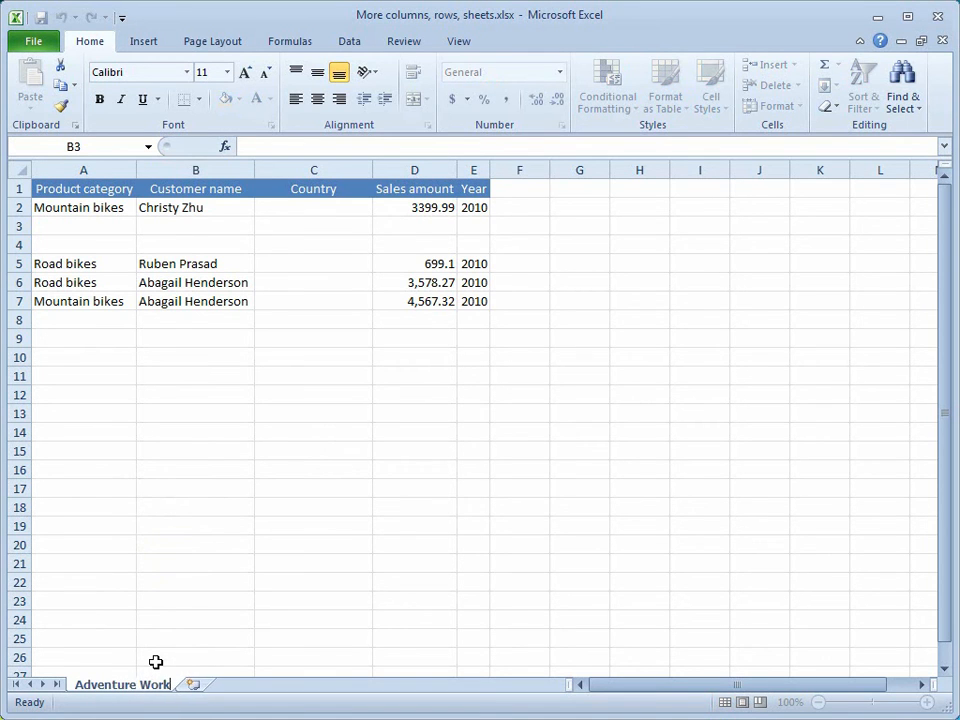
text(s Sales Data)
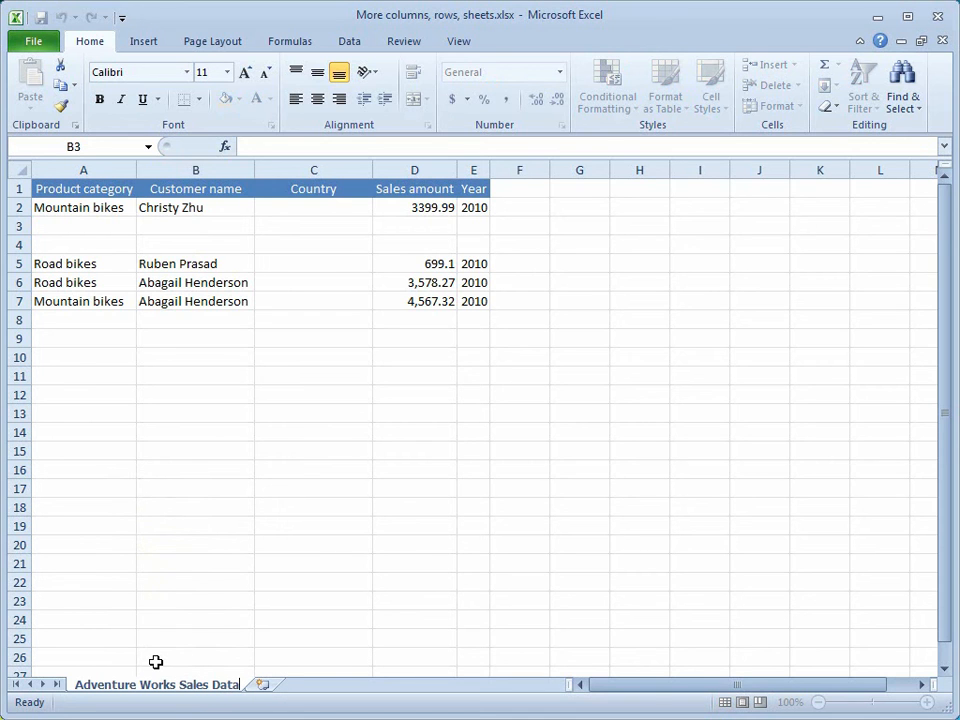
key(Return)
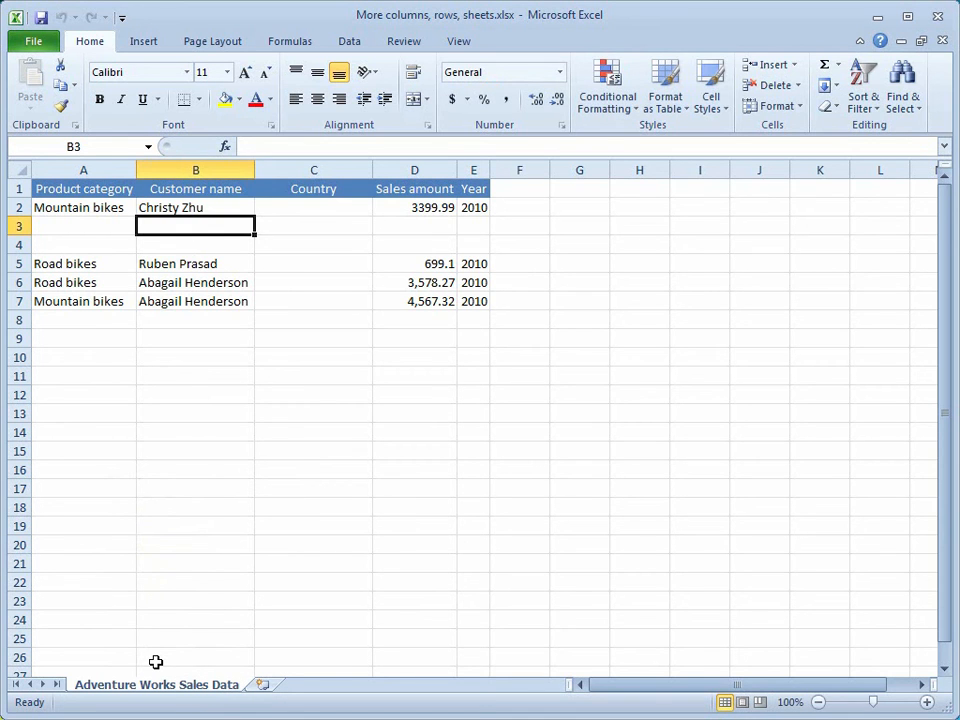